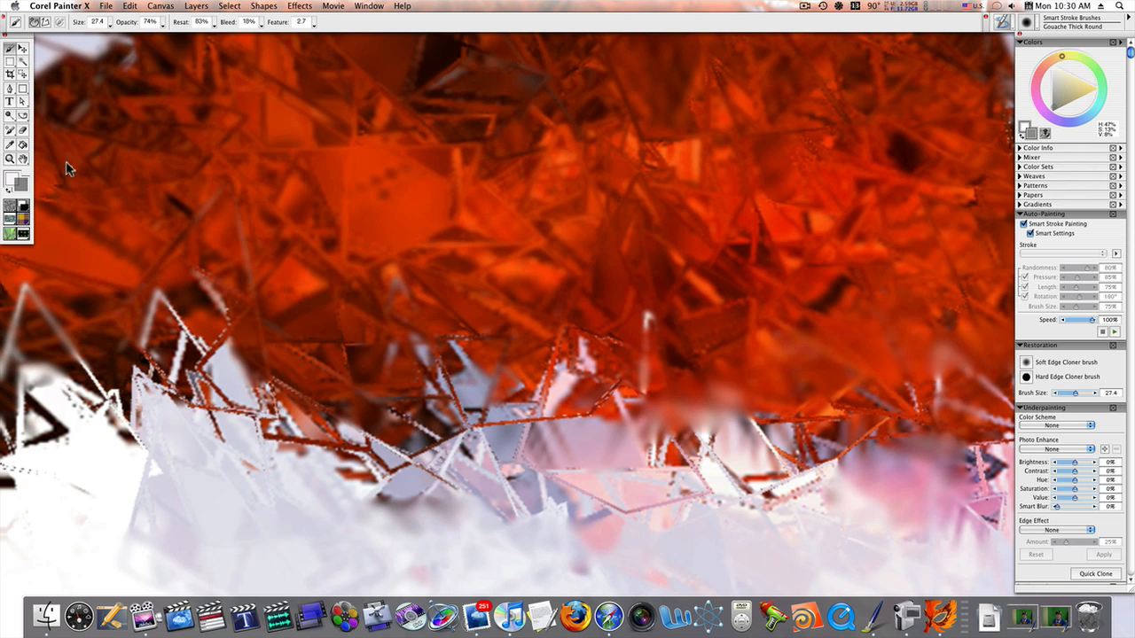
pyautogui.moveTo(0, 141); pyautogui.dragTo(785, 57)
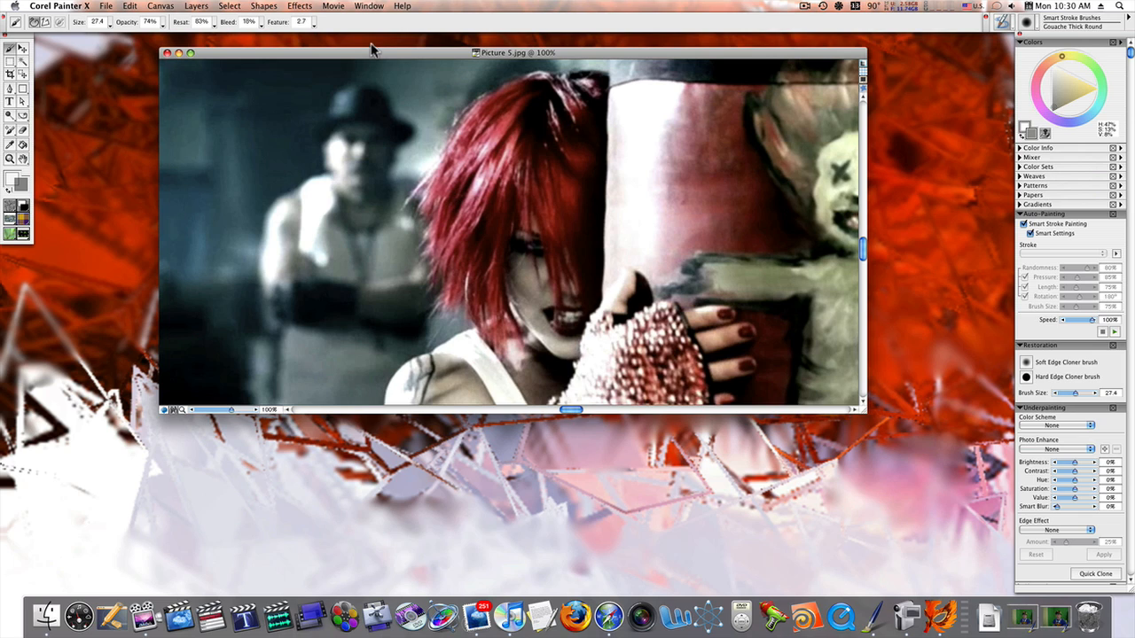
pyautogui.click(302, 6)
pyautogui.click(302, 7)
pyautogui.click(302, 6)
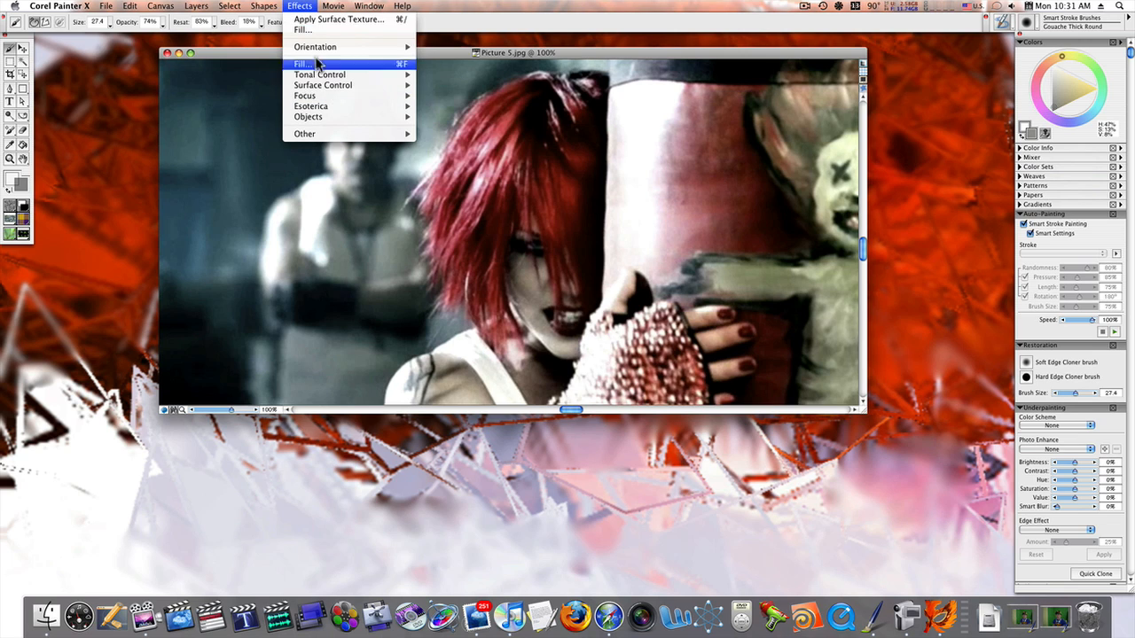
pyautogui.click(305, 7)
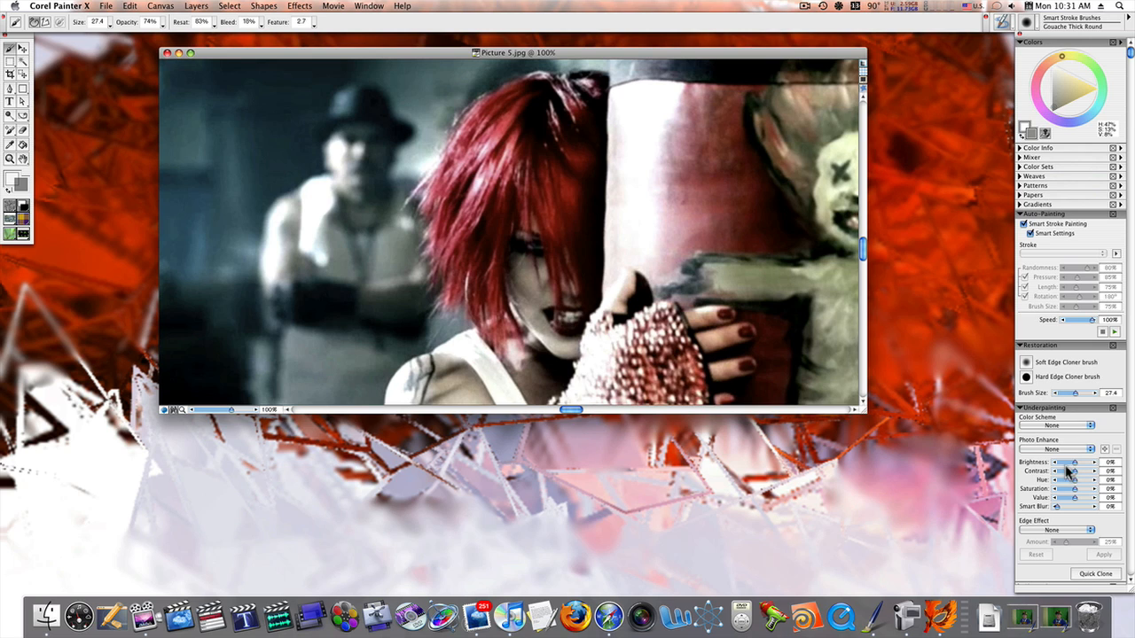
# Create a Quick Clone of Picture 5.jpg
pyautogui.click(1093, 574)
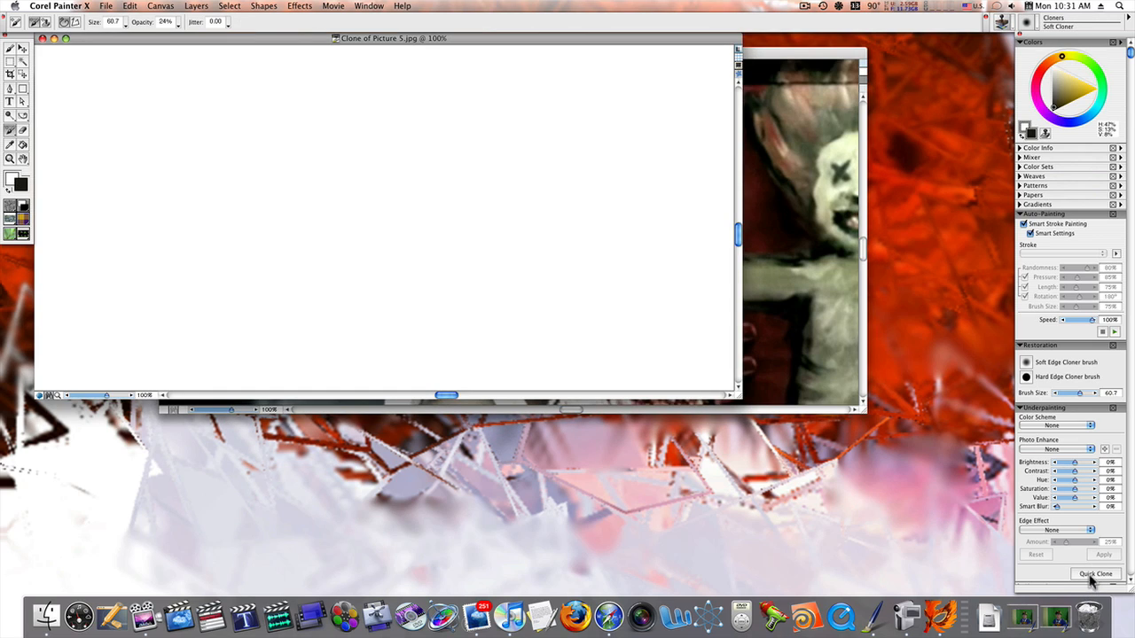
# Auto-paint the clone with the Gouache Thick Flat smart stroke brush and arrange its window beside the original for comparison
pyautogui.click(1114, 332)
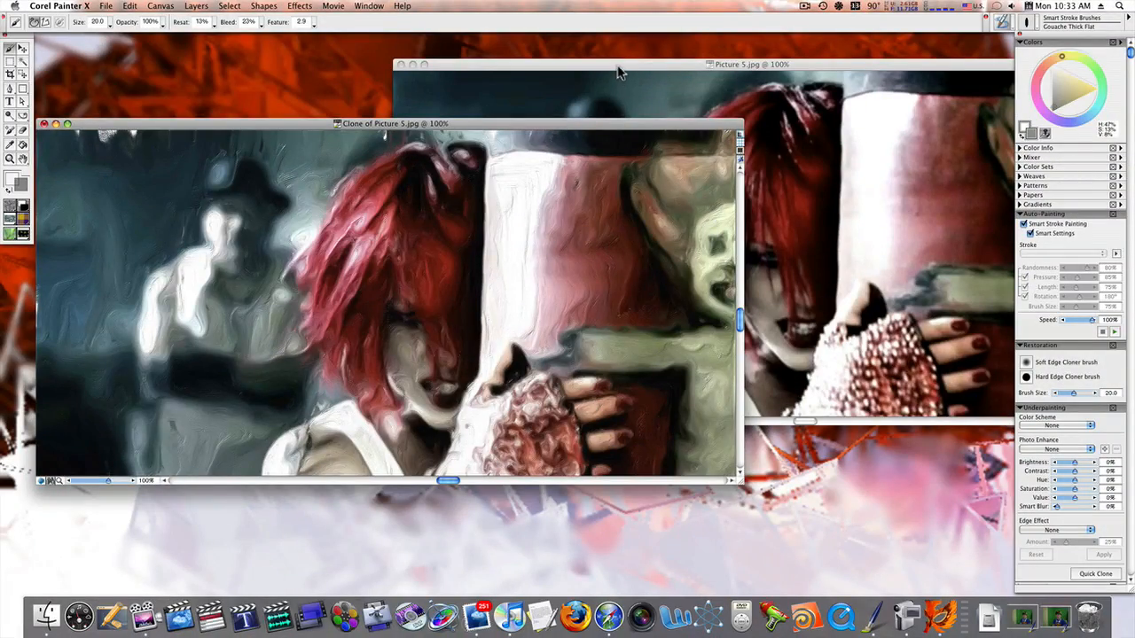
pyautogui.moveTo(619, 73); pyautogui.dragTo(631, 56)
pyautogui.moveTo(291, 129); pyautogui.dragTo(302, 111)
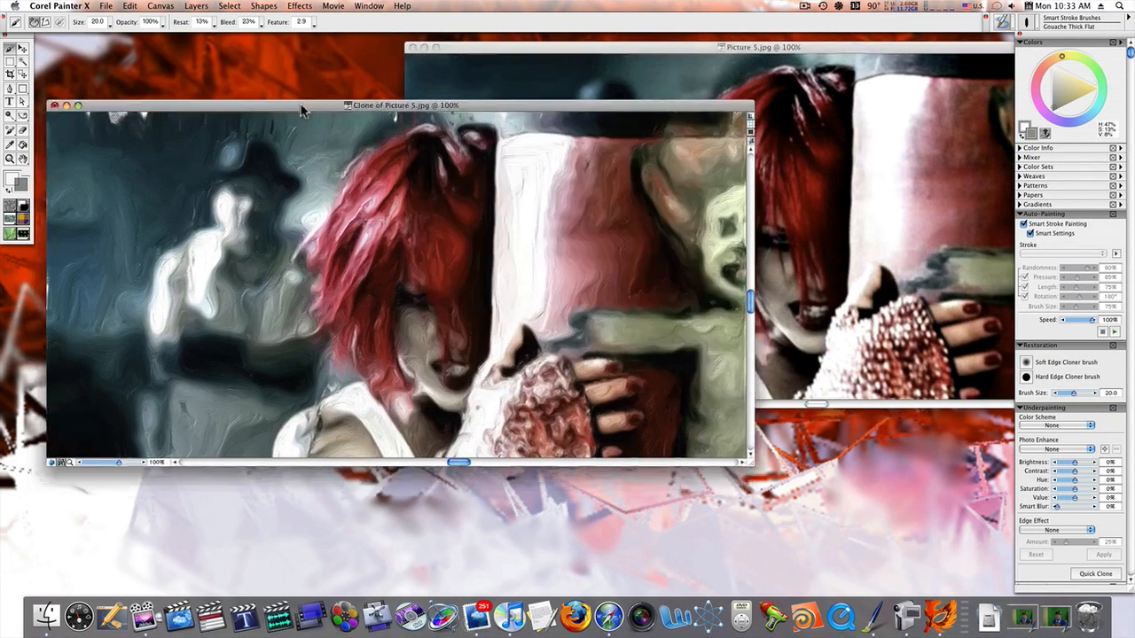
# Undo the Gouache Thick Flat auto-painting on the clone
pyautogui.click(1034, 22)
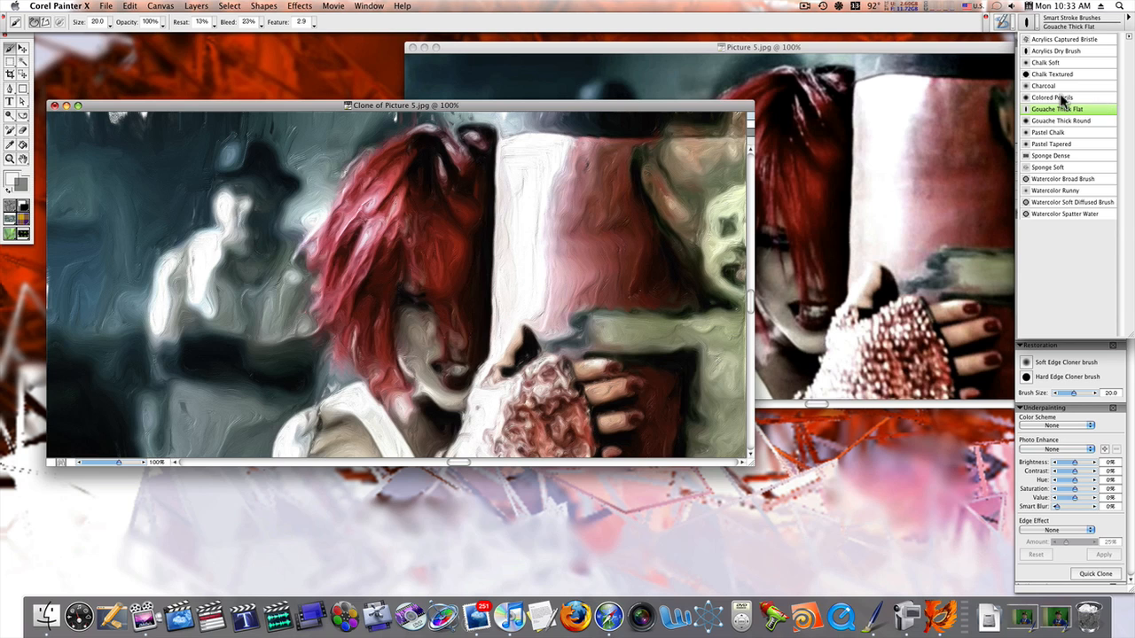
pyautogui.click(907, 17)
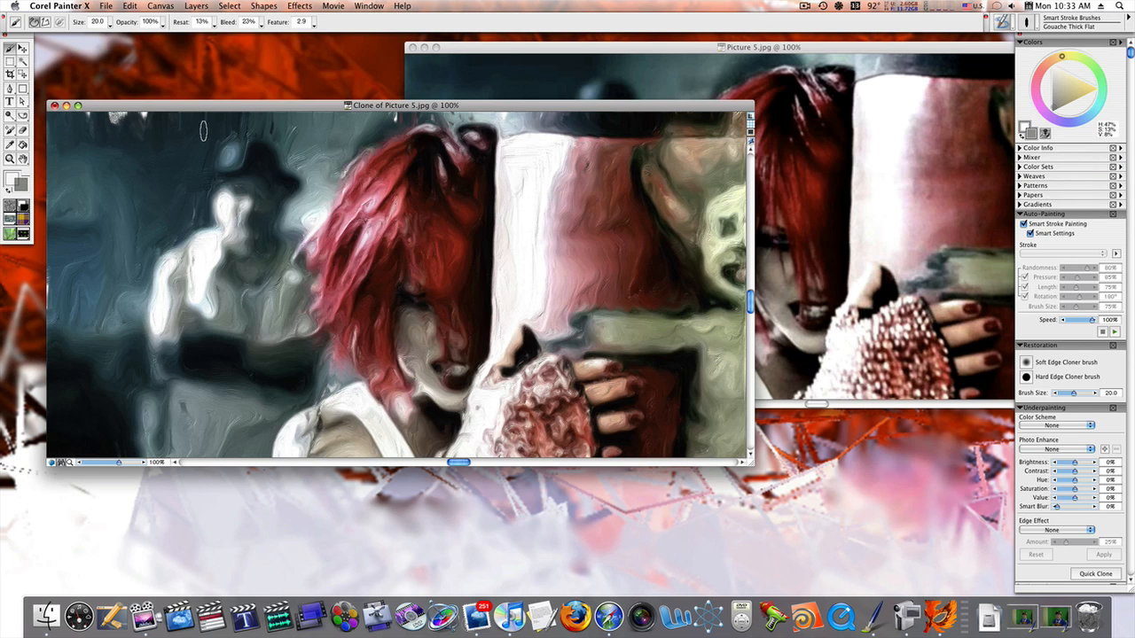
pyautogui.click(130, 6)
pyautogui.click(168, 31)
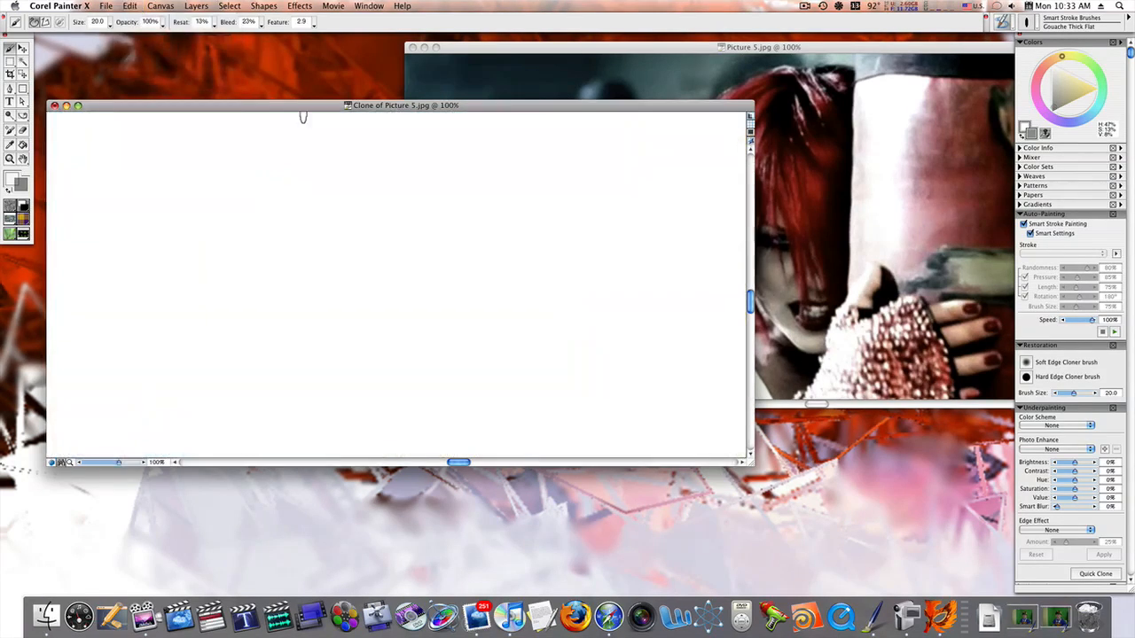
# Auto-paint the blank clone with the Colored Pencils smart stroke brush
pyautogui.click(1034, 25)
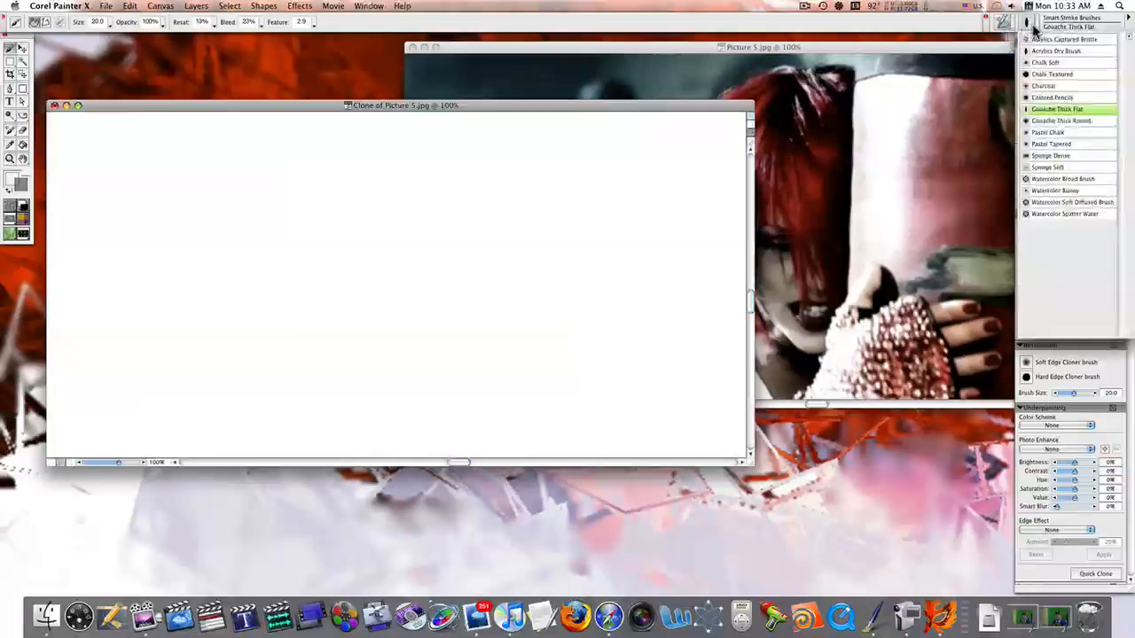
pyautogui.click(1054, 97)
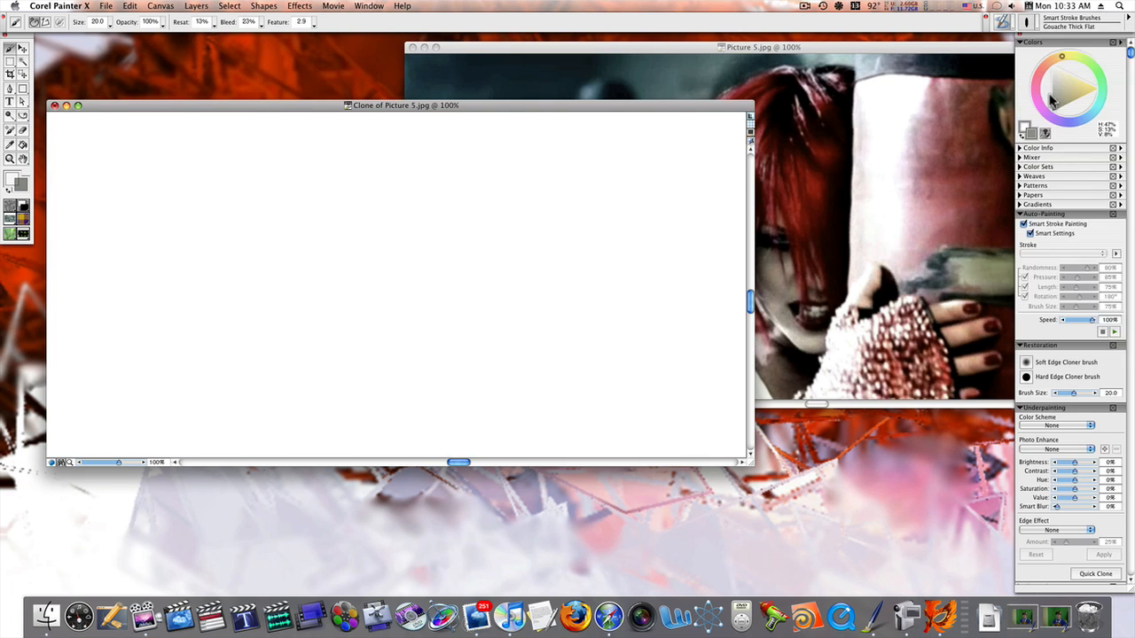
pyautogui.click(1114, 331)
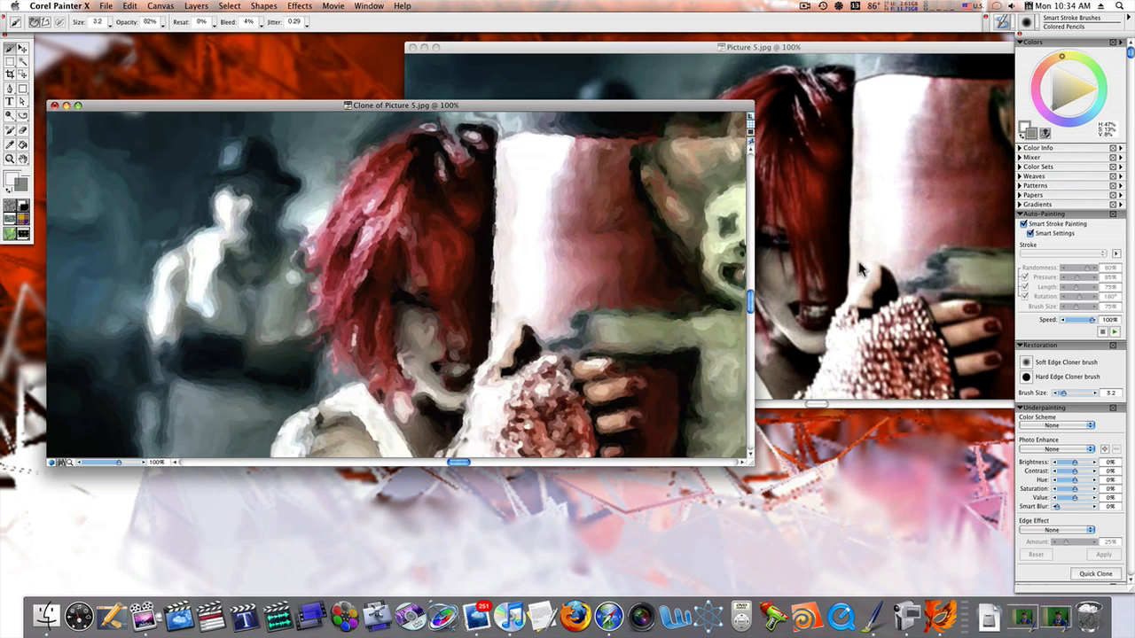
# Move the clone's window up and undo the Colored Pencils auto-painting
pyautogui.moveTo(700, 115); pyautogui.dragTo(755, 28)
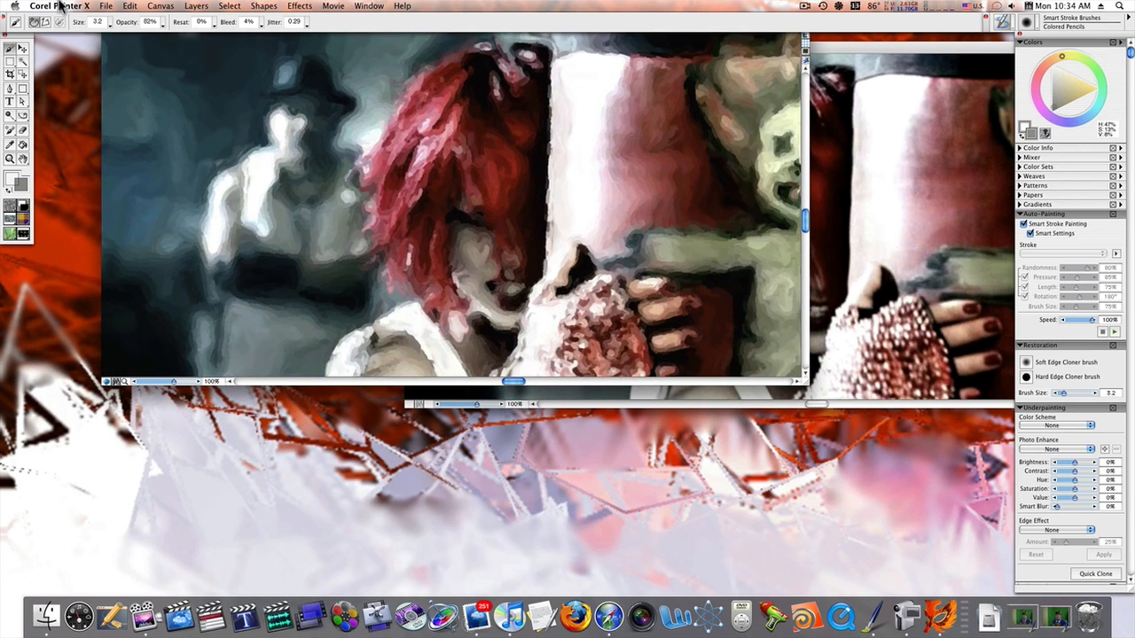
pyautogui.click(133, 6)
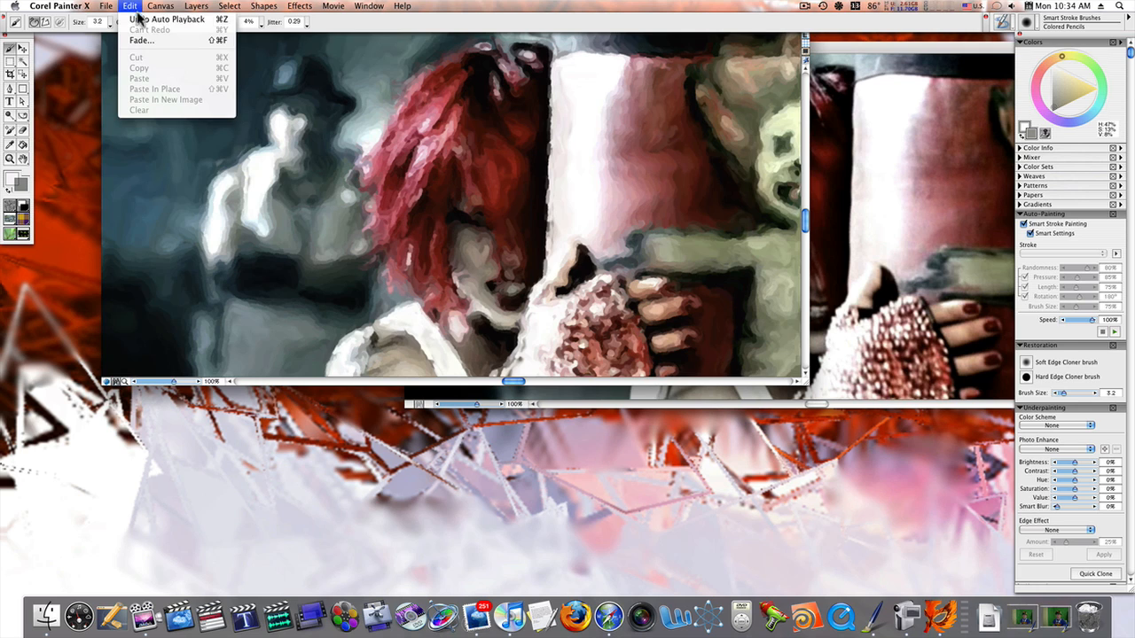
pyautogui.click(140, 20)
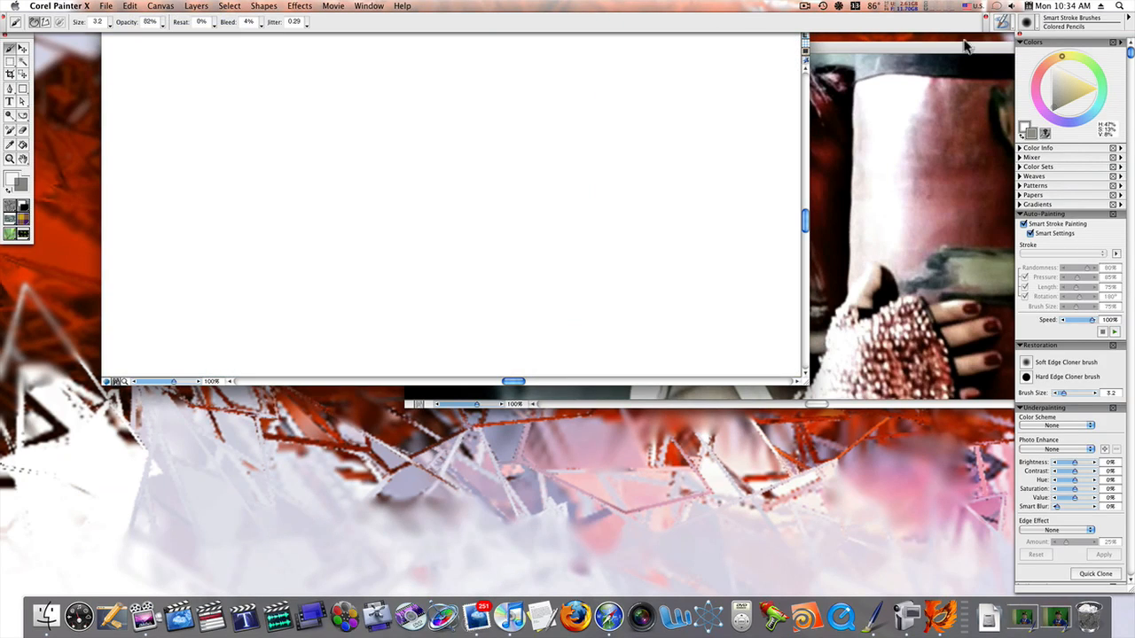
# Auto-paint the blank clone with the Acrylics Dry Brush smart stroke variant
pyautogui.click(1037, 26)
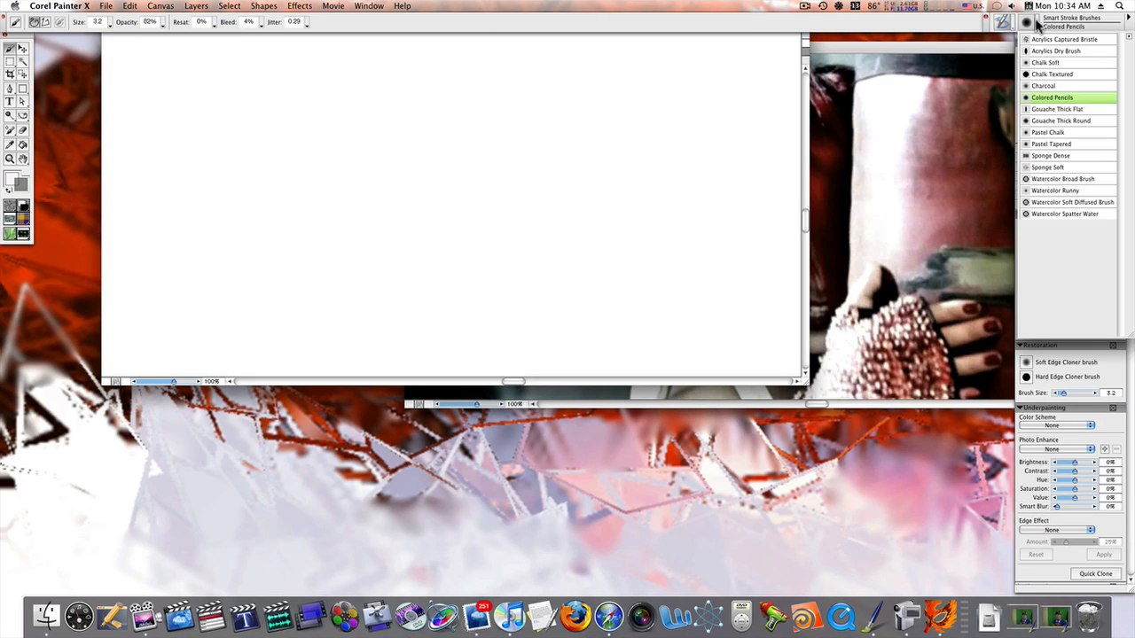
pyautogui.click(1064, 53)
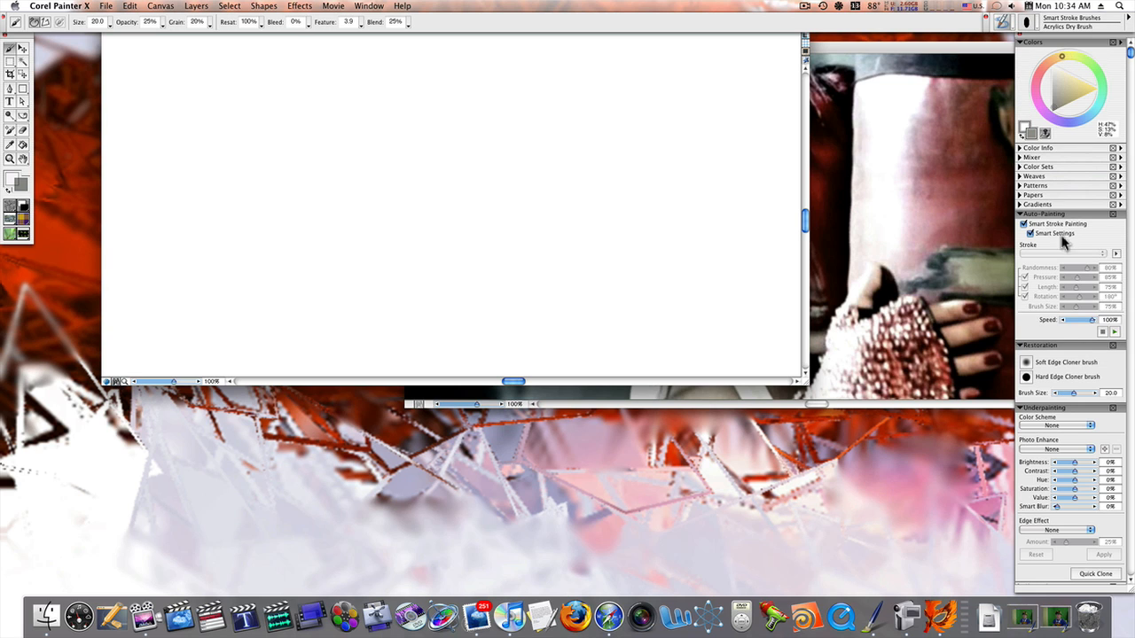
pyautogui.click(1114, 331)
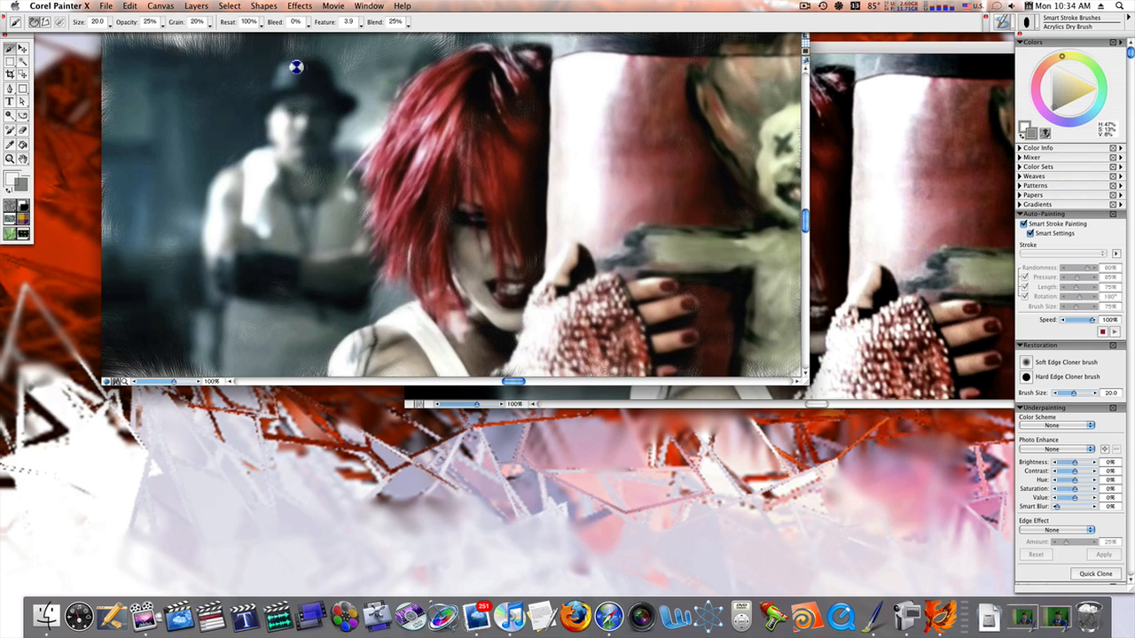
# Undo the last brush stroke and the Acrylics Dry Brush auto-painting on the clone
pyautogui.click(131, 6)
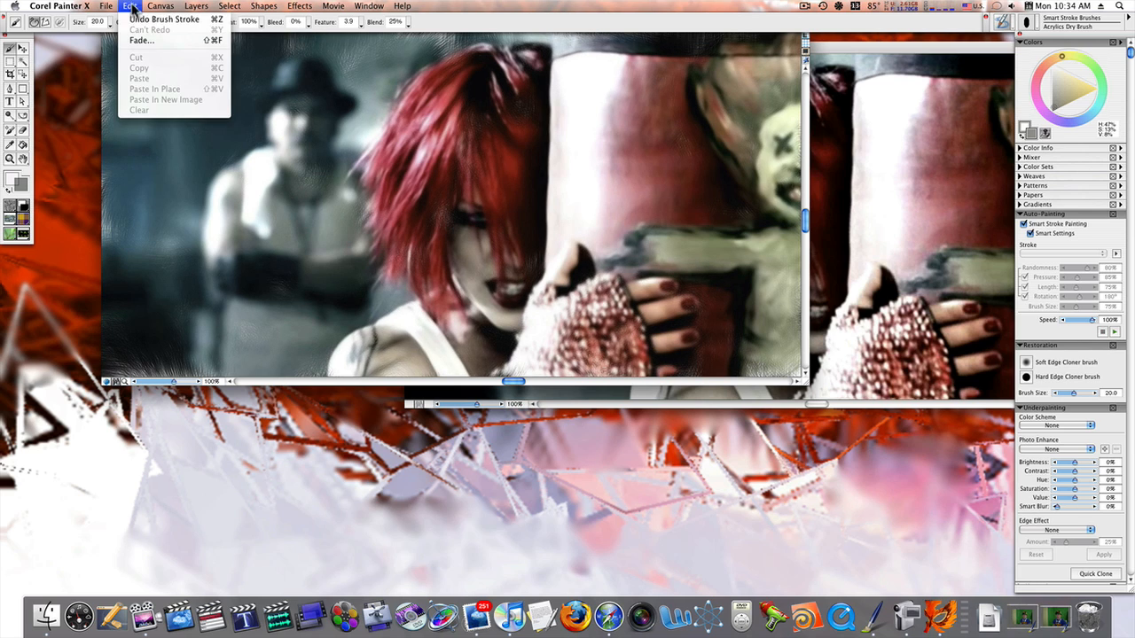
pyautogui.click(136, 20)
pyautogui.click(137, 8)
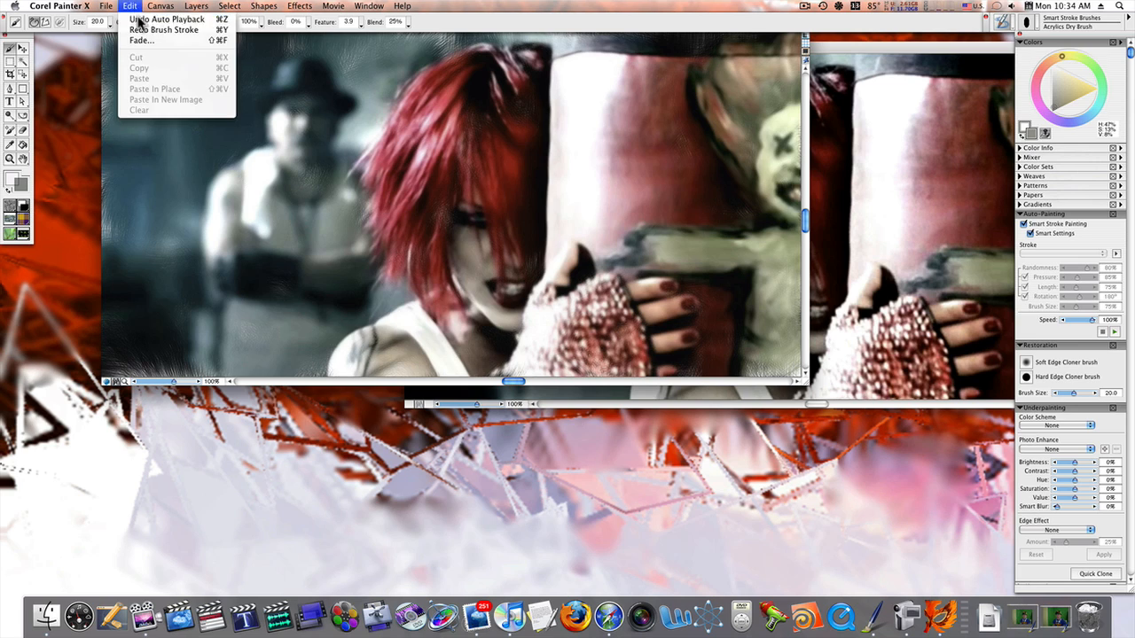
pyautogui.click(138, 20)
# Auto-paint the blank clone with the Watercolor Runny smart stroke brush
pyautogui.click(1030, 25)
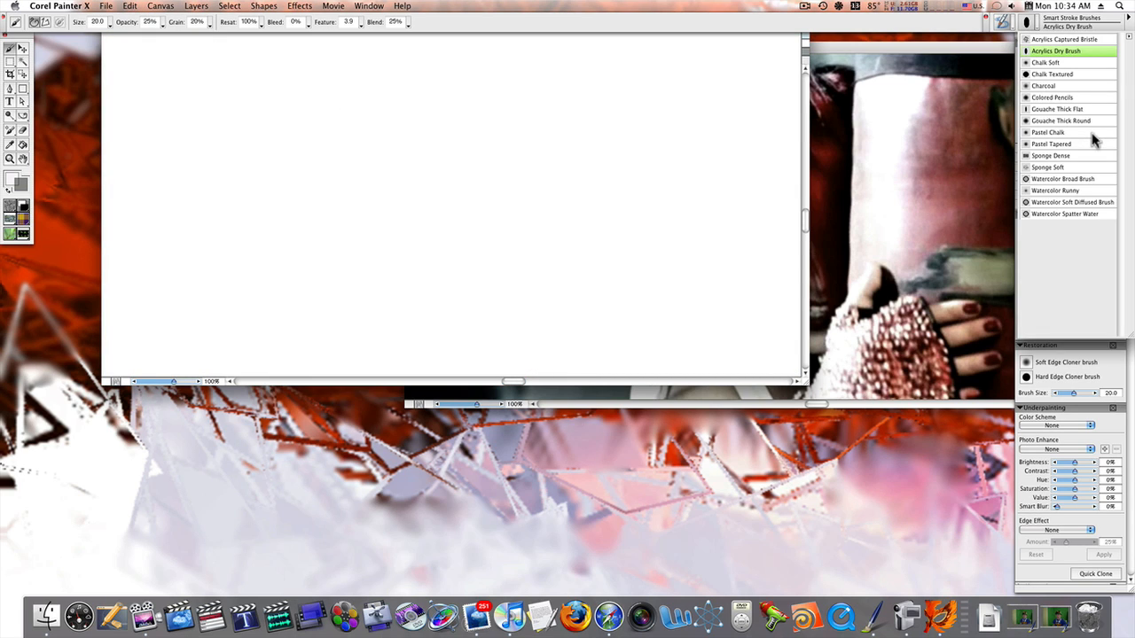
pyautogui.click(1040, 191)
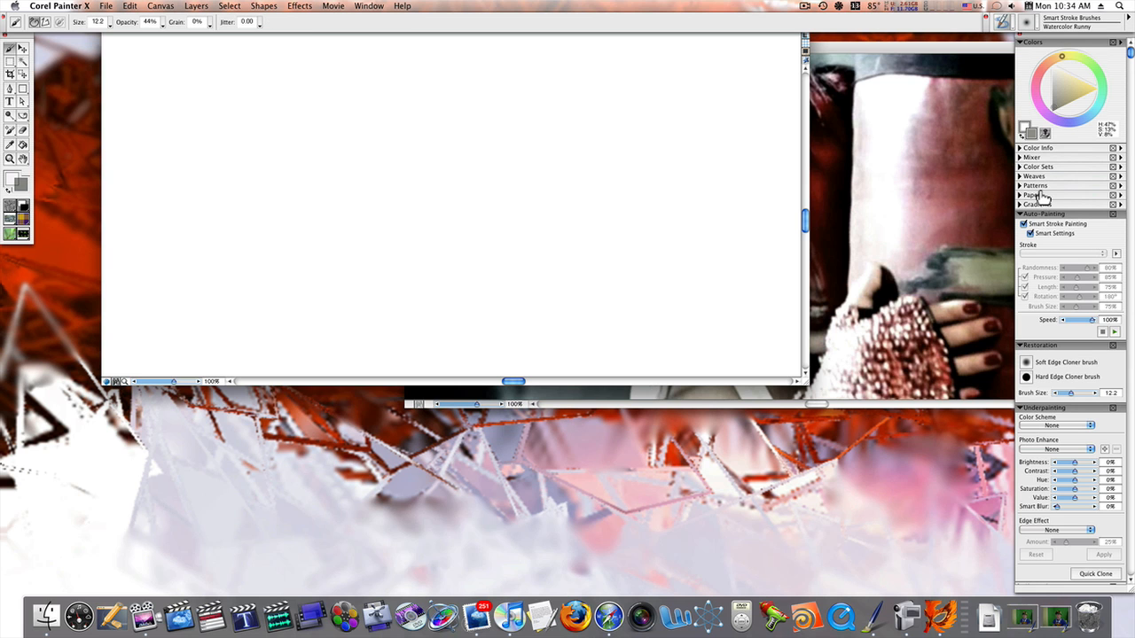
pyautogui.click(1115, 332)
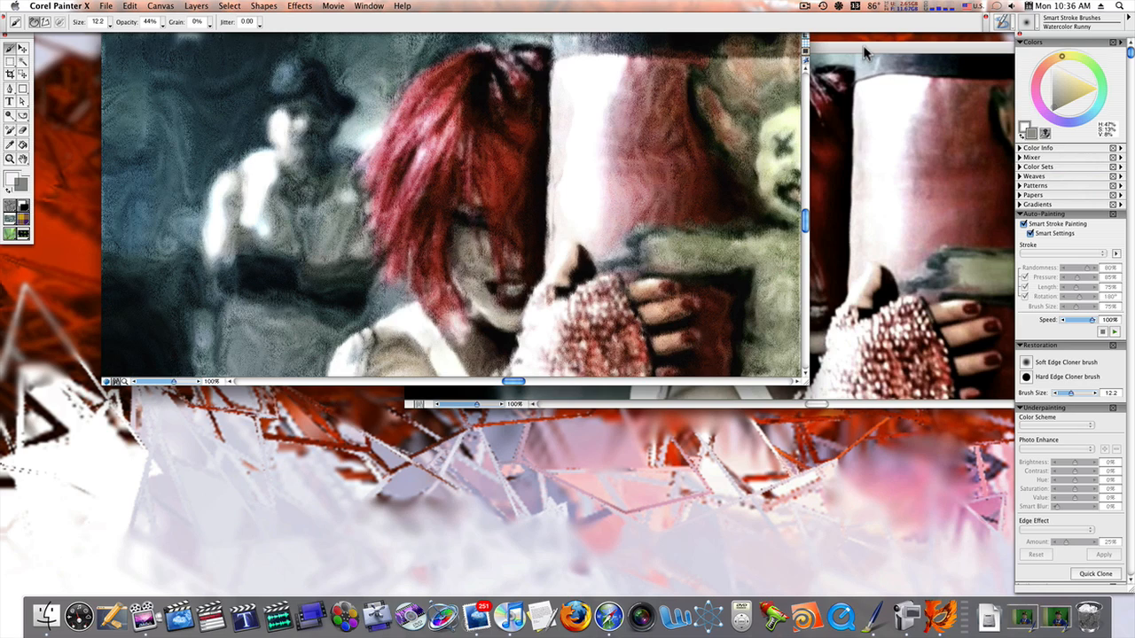
# Bring Picture 5.jpg to the front, create a second Quick Clone of it and apply the Impressionist Scheme as the clone's underpainting colour scheme
pyautogui.moveTo(865, 53); pyautogui.dragTo(628, 100)
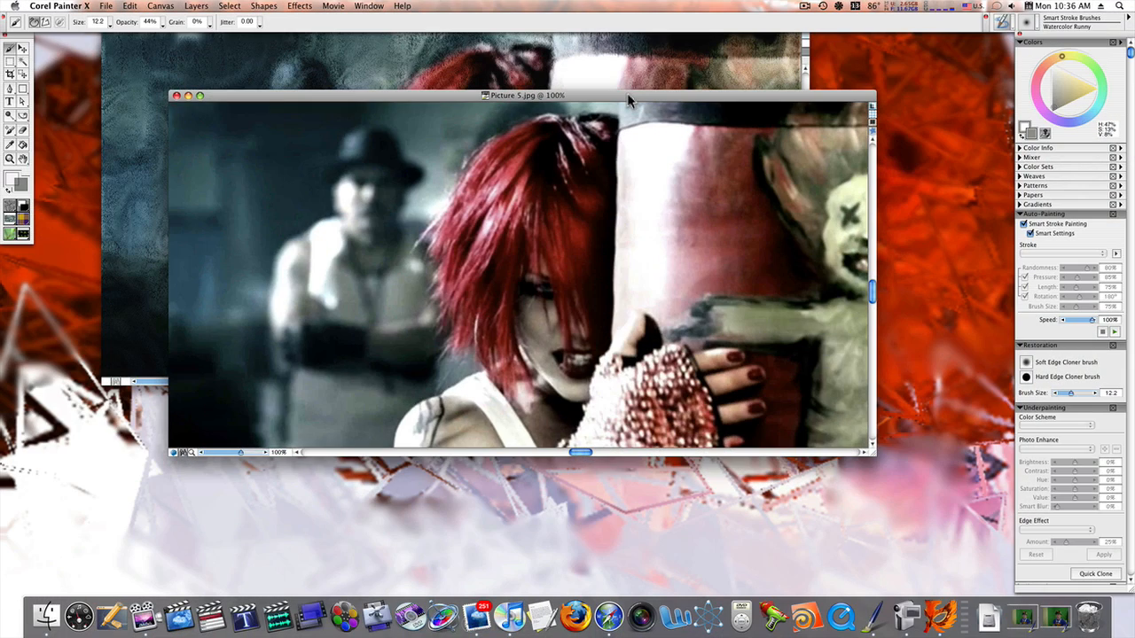
pyautogui.click(1096, 574)
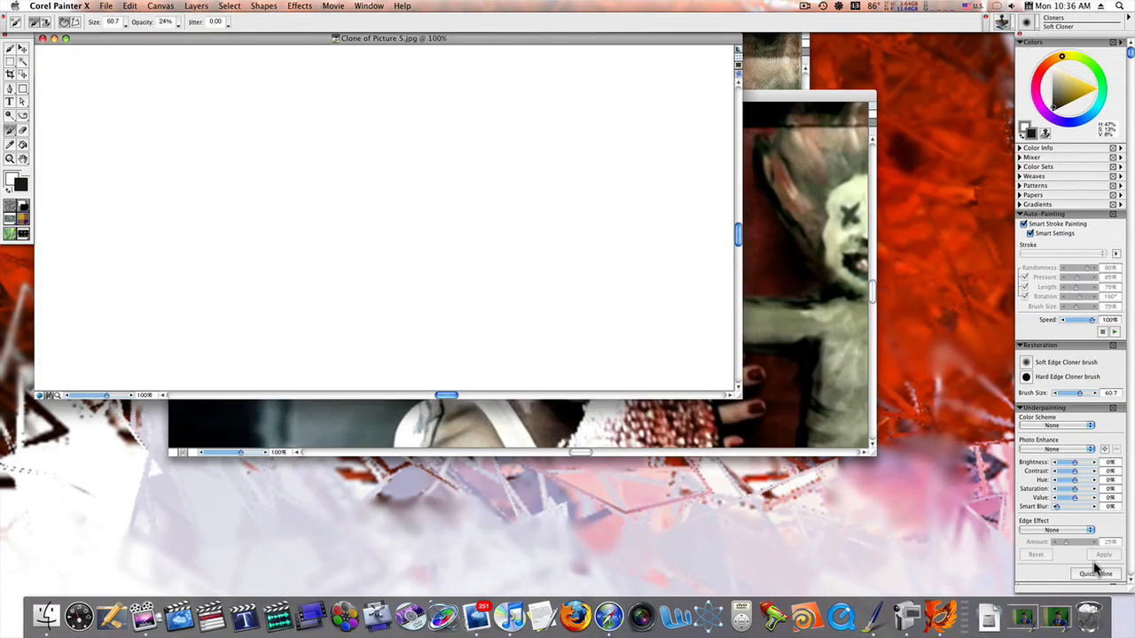
pyautogui.click(1051, 426)
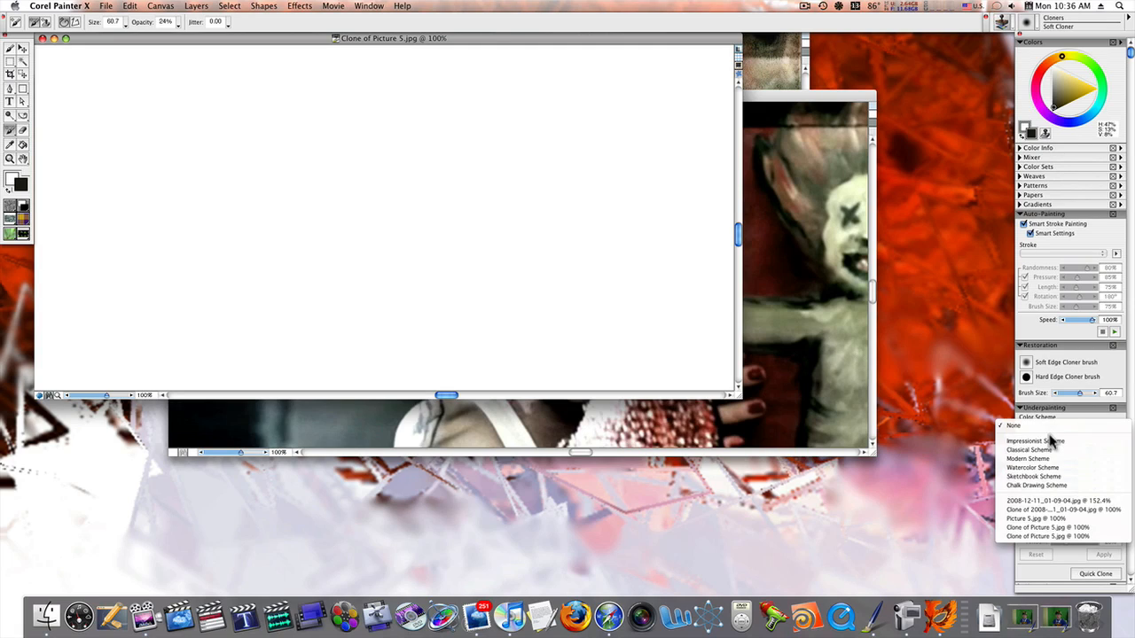
pyautogui.click(1053, 442)
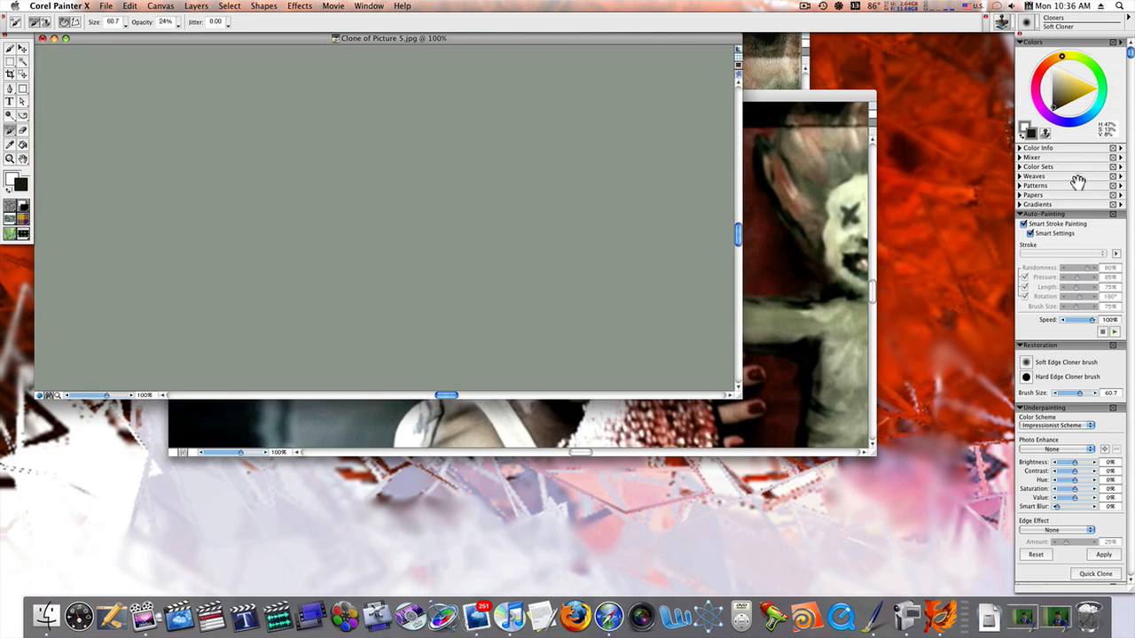
# Auto-paint the Impressionist Scheme clone with the Chalk Textured variant from the Smart Stroke Brushes category
pyautogui.click(1003, 21)
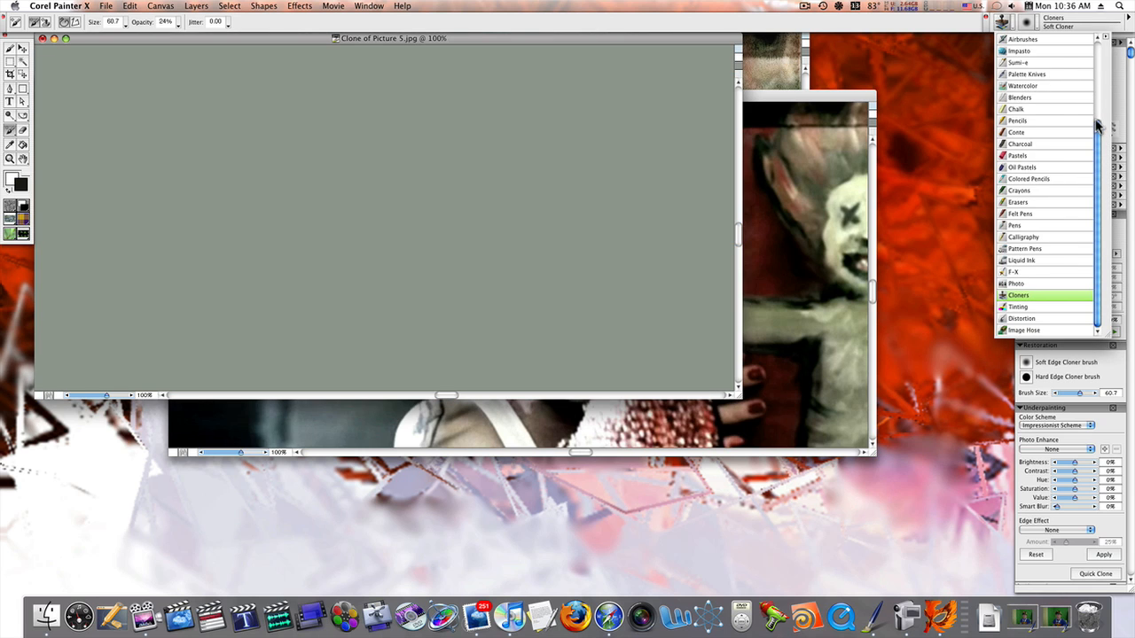
pyautogui.moveTo(1099, 107); pyautogui.dragTo(1097, 42)
pyautogui.click(1071, 50)
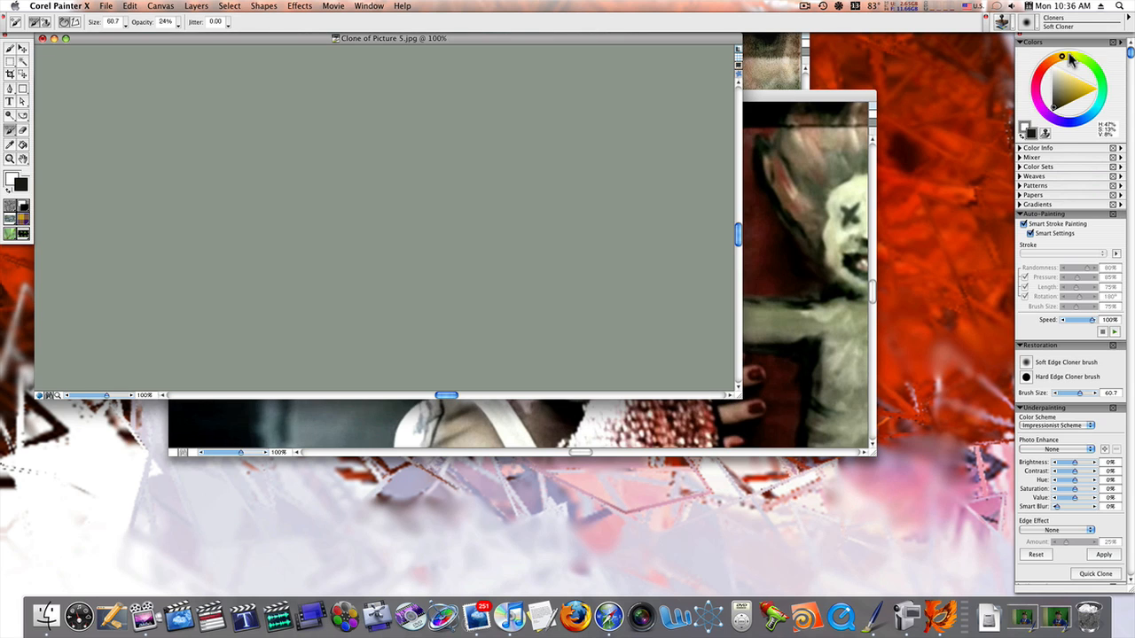
pyautogui.click(1028, 23)
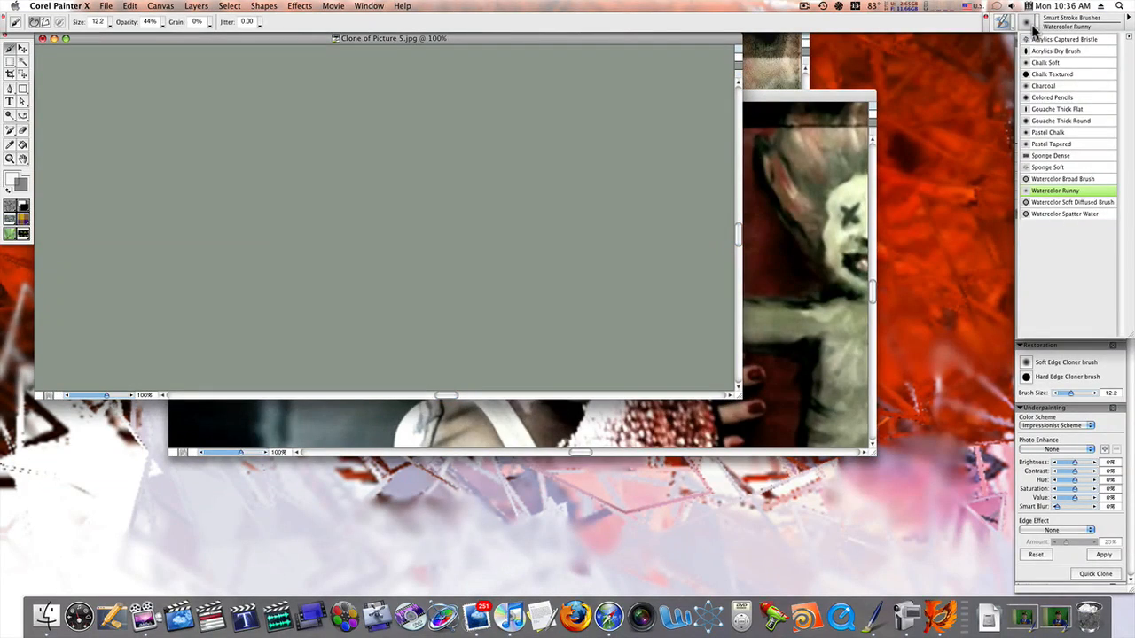
pyautogui.click(1055, 75)
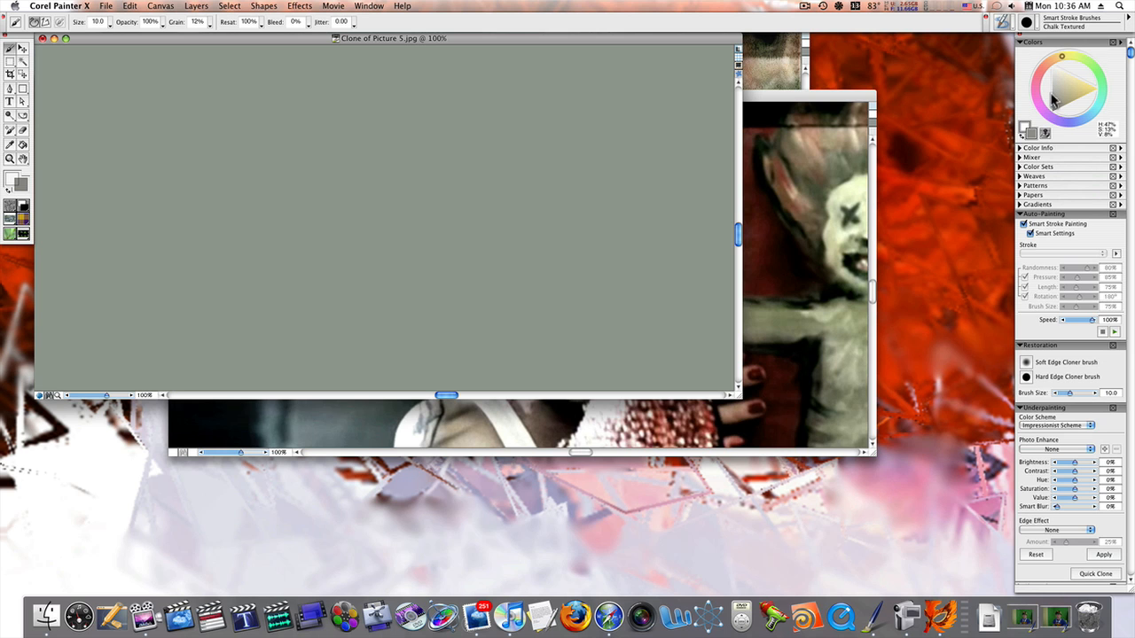
pyautogui.click(1113, 332)
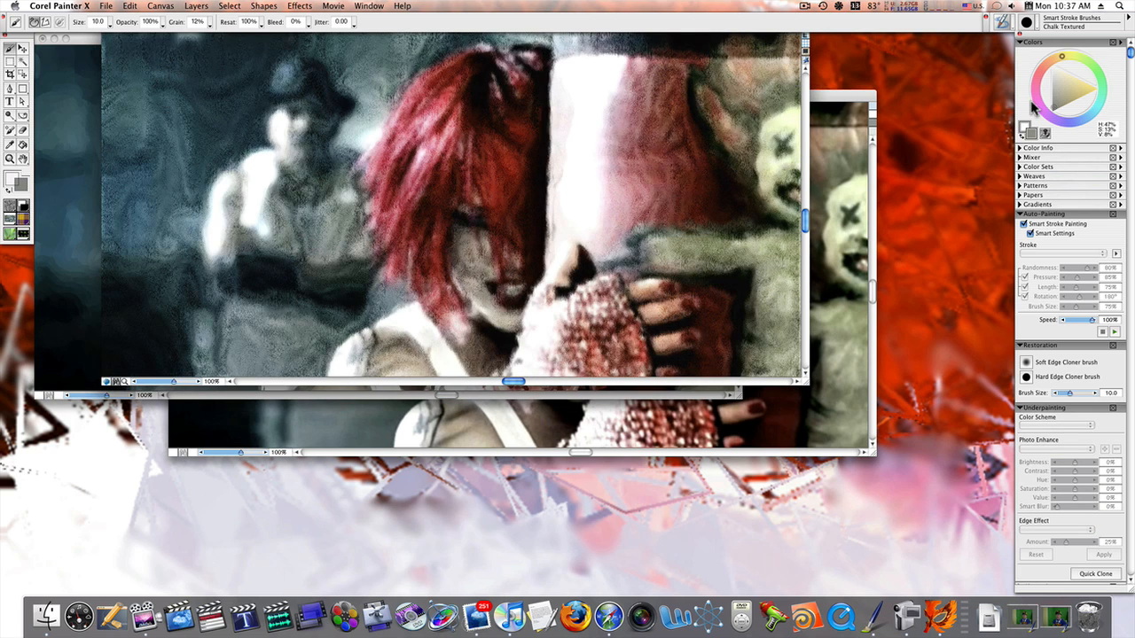
# Create another Quick Clone of Picture 5.jpg and choose the Gouache Thick Round variant from the Smart Stroke Brushes category
pyautogui.click(834, 385)
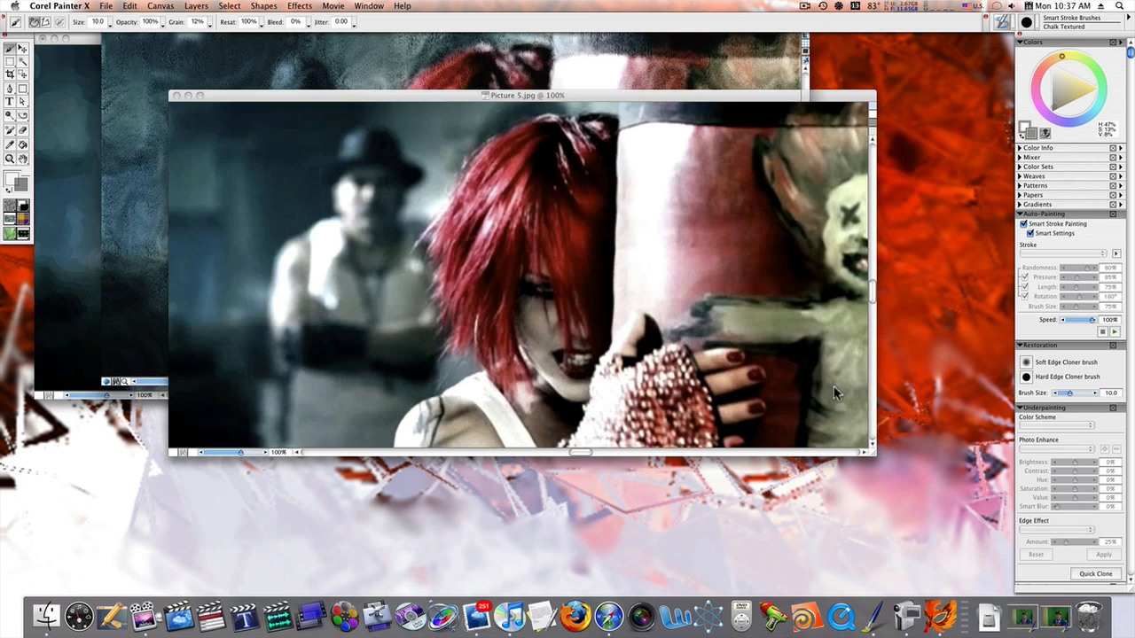
pyautogui.click(1091, 574)
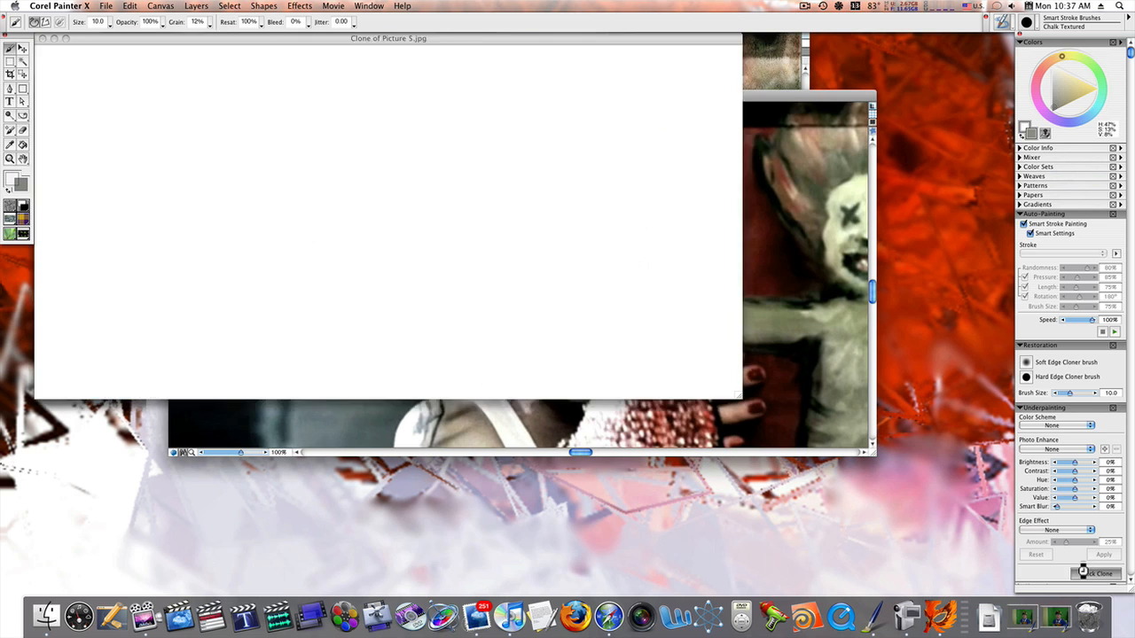
pyautogui.click(999, 20)
pyautogui.moveTo(1099, 142); pyautogui.dragTo(1086, 44)
pyautogui.click(1041, 52)
pyautogui.click(1030, 27)
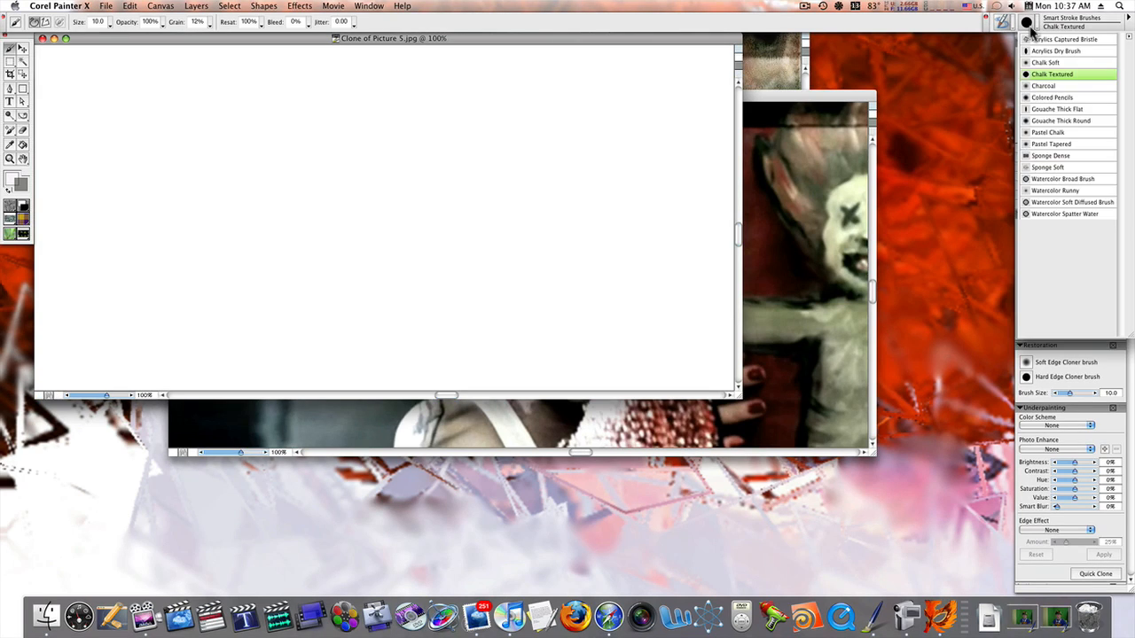
pyautogui.click(1076, 122)
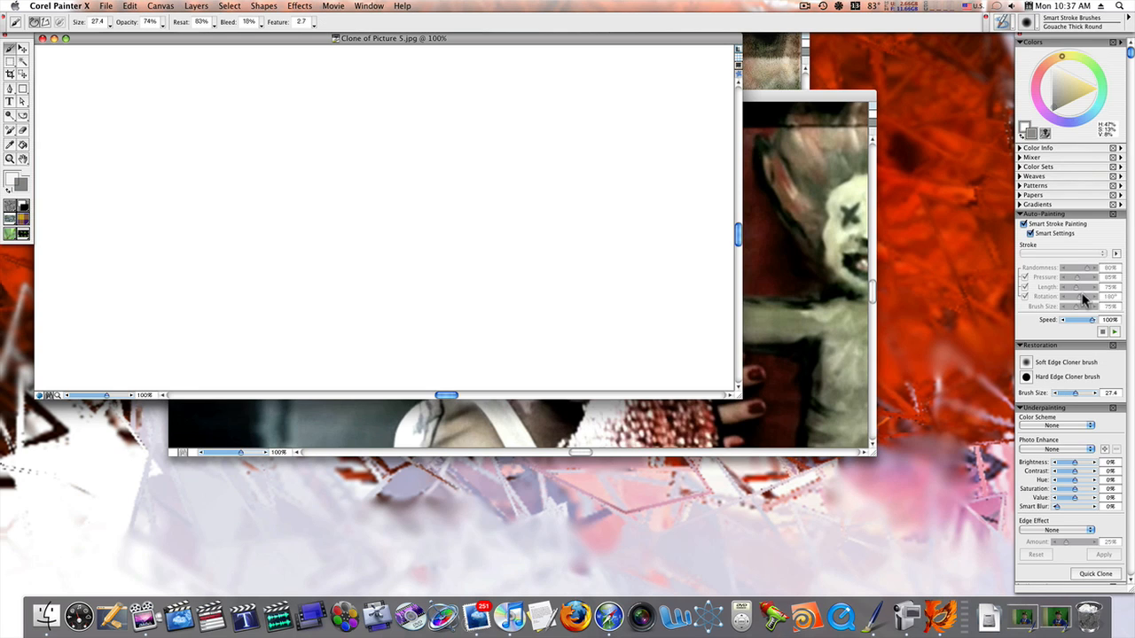
# Apply the Chalk Drawing Scheme as the new clone's underpainting colour scheme and auto-paint the clone with the Gouache Thick Round brush
pyautogui.click(1064, 426)
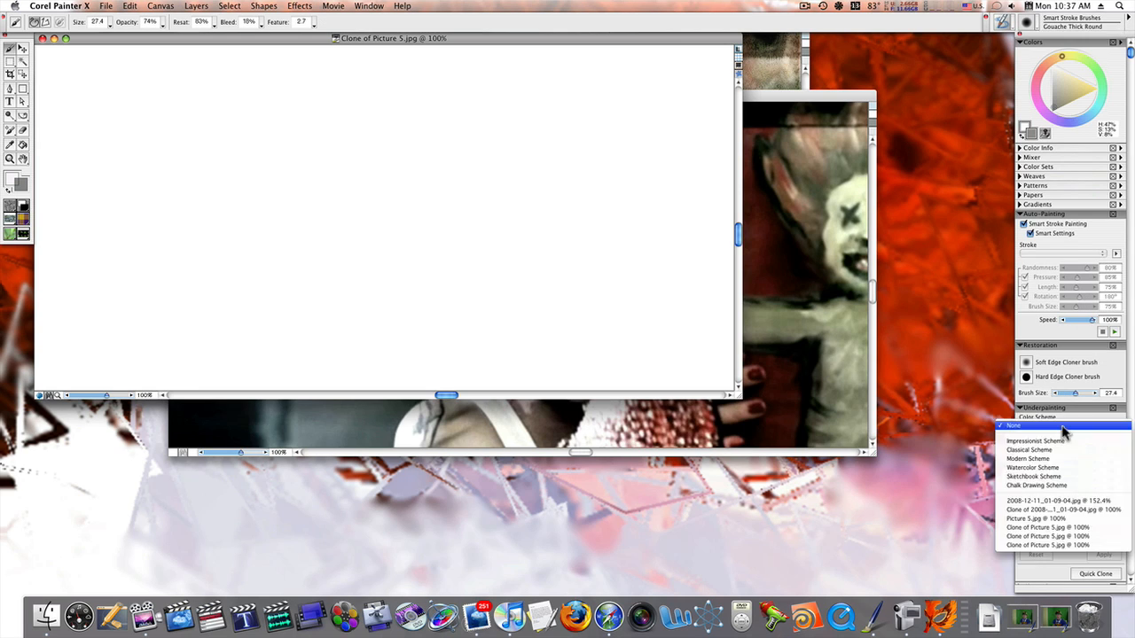
pyautogui.click(1057, 484)
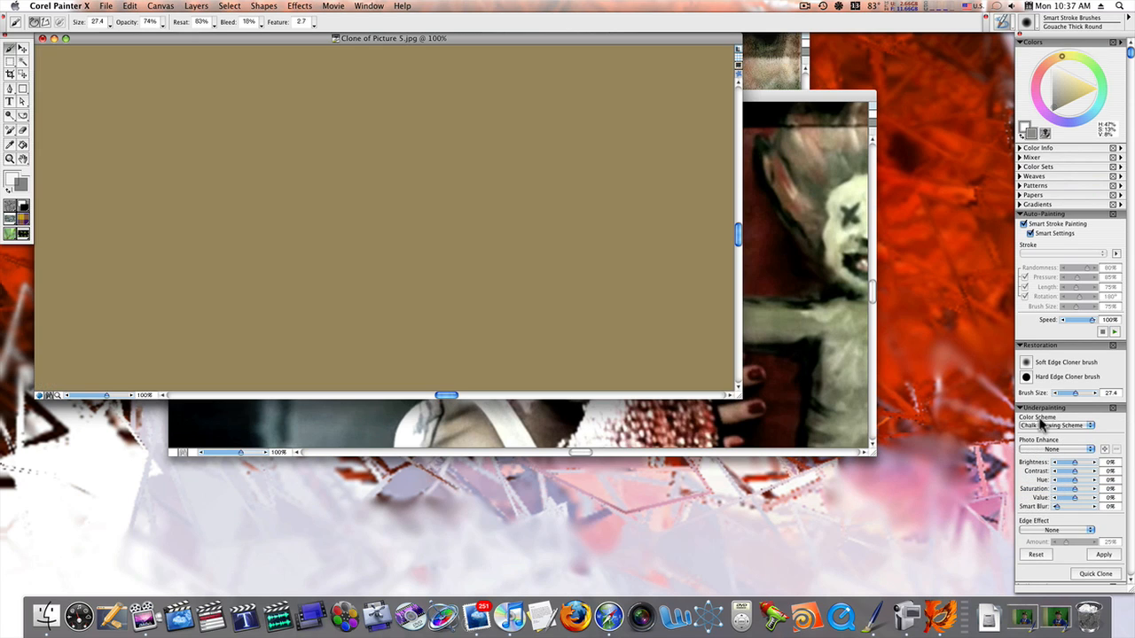
pyautogui.click(1100, 556)
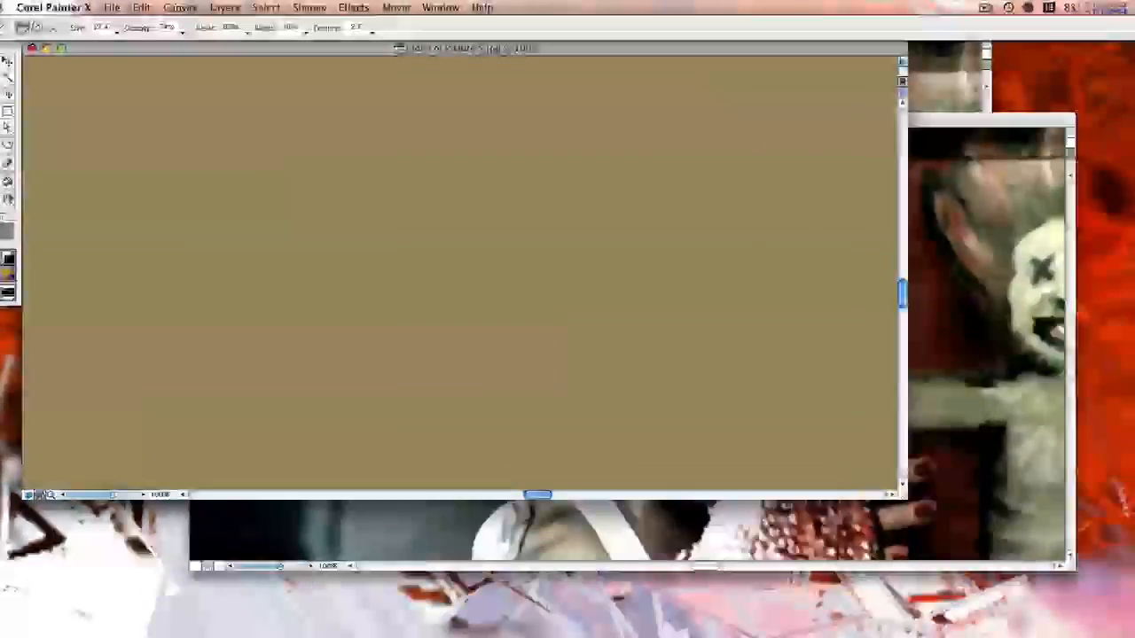
pyautogui.click(1114, 332)
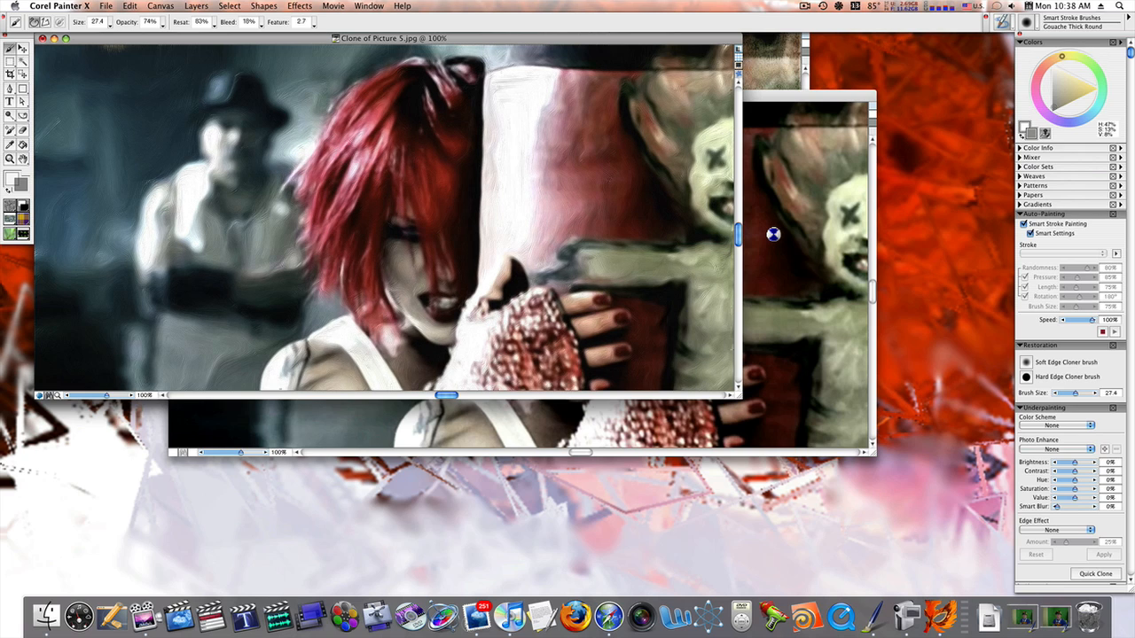
# Hide the palettes and arrange the three painted clones side by side above the original Picture 5.jpg for comparison
pyautogui.click(787, 100)
pyautogui.moveTo(784, 103); pyautogui.dragTo(717, 82)
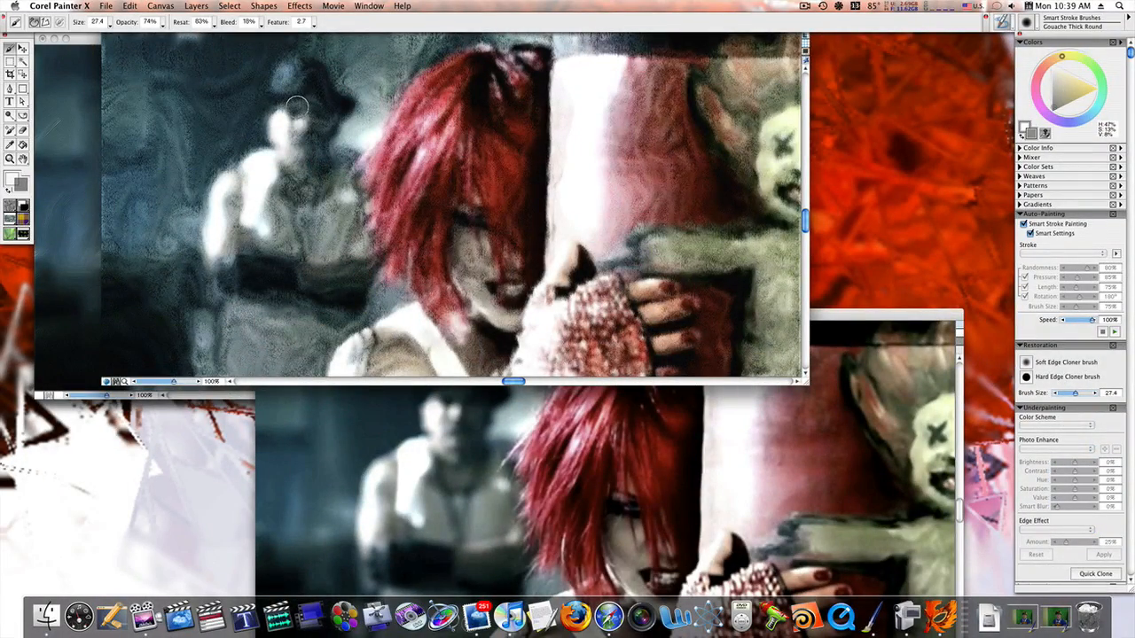
pyautogui.press('Tab')
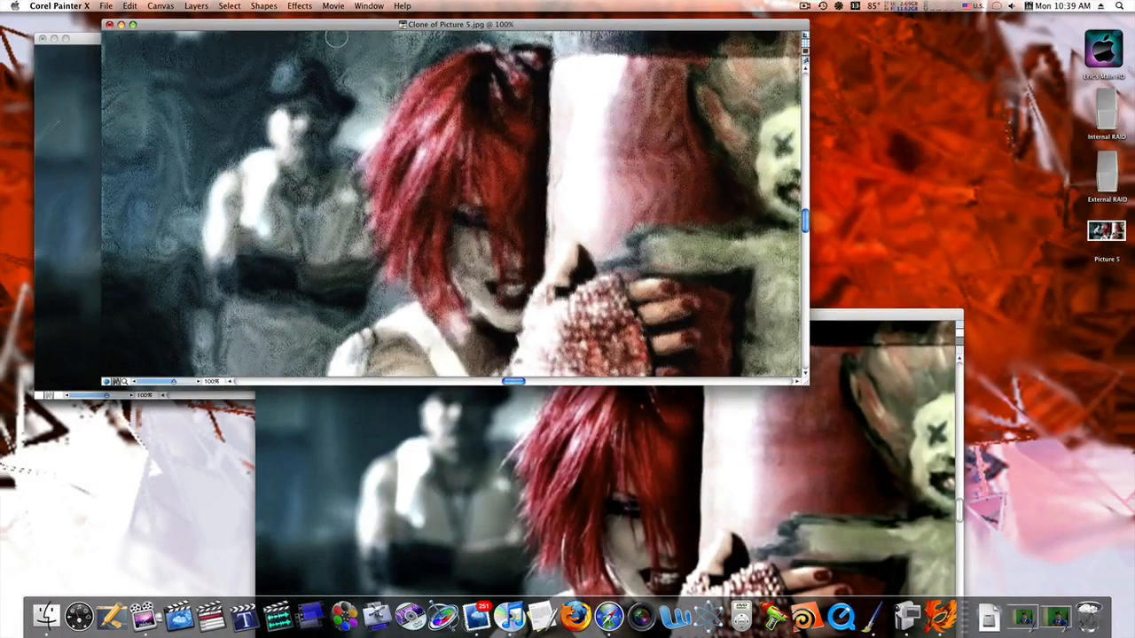
pyautogui.moveTo(338, 27); pyautogui.dragTo(651, 73)
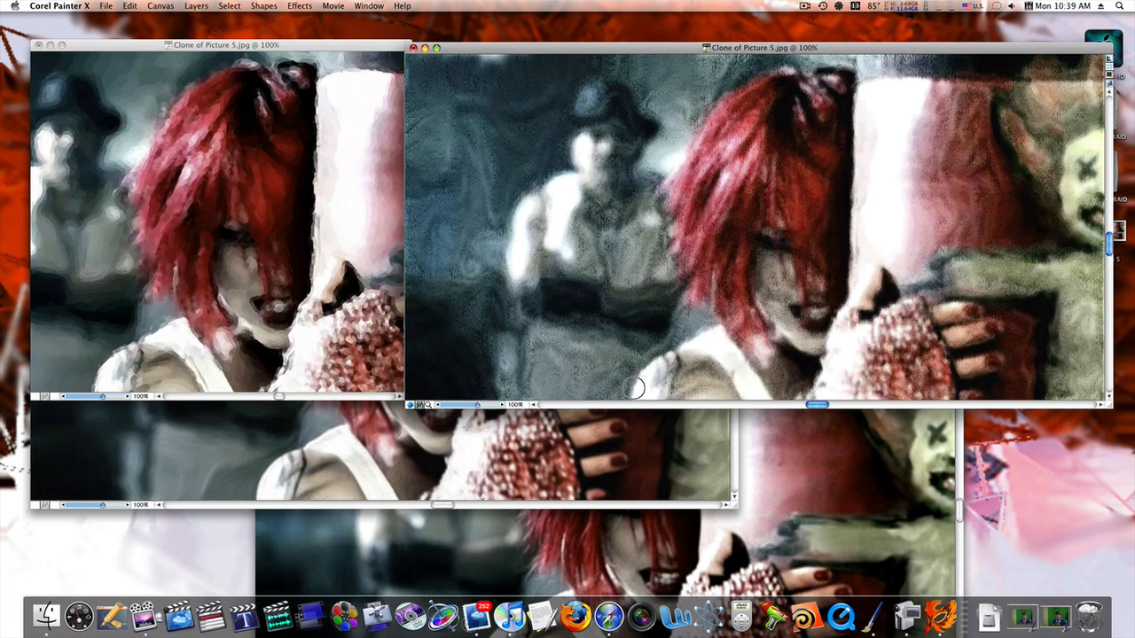
pyautogui.click(633, 425)
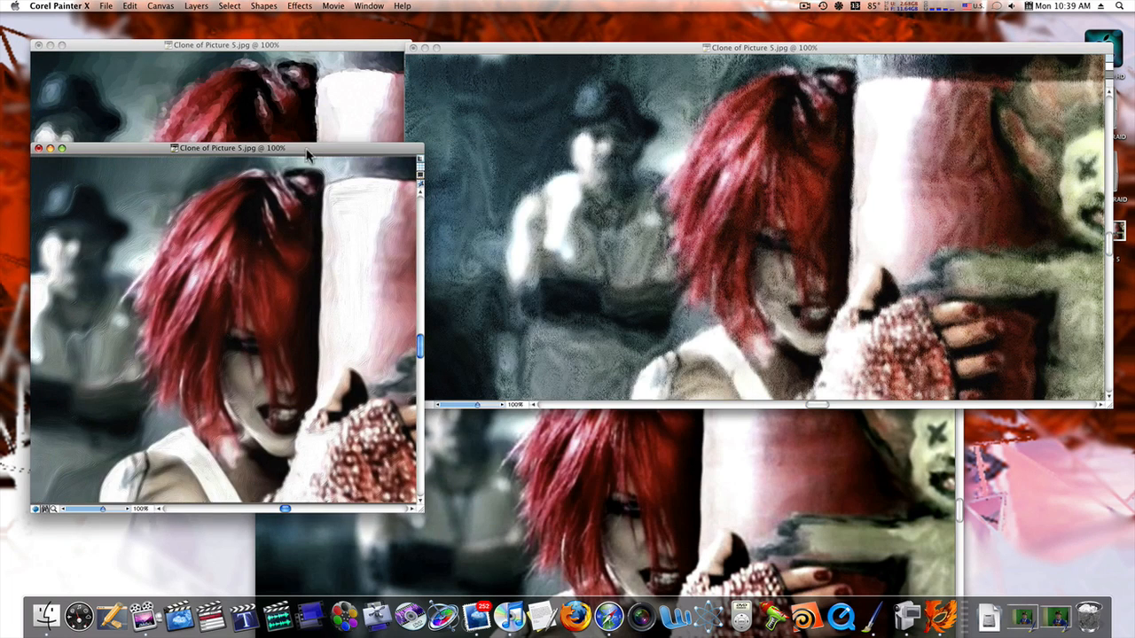
pyautogui.moveTo(308, 155)
pyautogui.mouseDown()
pyautogui.moveTo(433, 140)
pyautogui.moveTo(618, 35)
pyautogui.mouseUp()
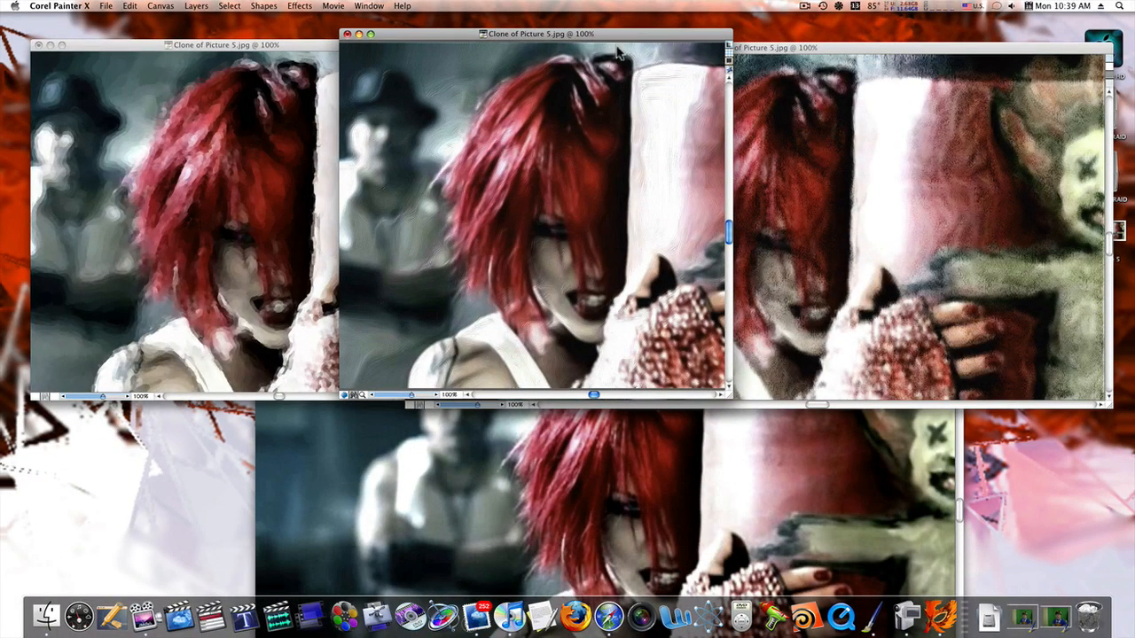